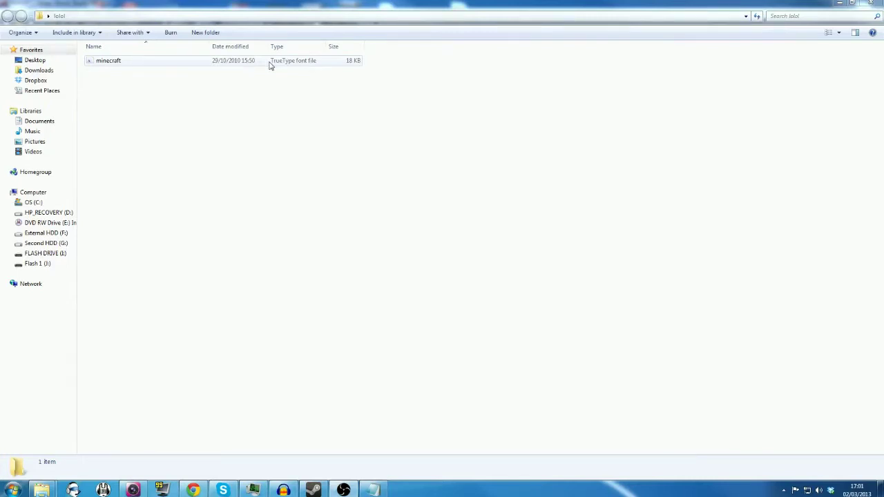
- Preview the minecraft.ttf font file in Windows Font Viewer, then close the preview
click(153, 66)
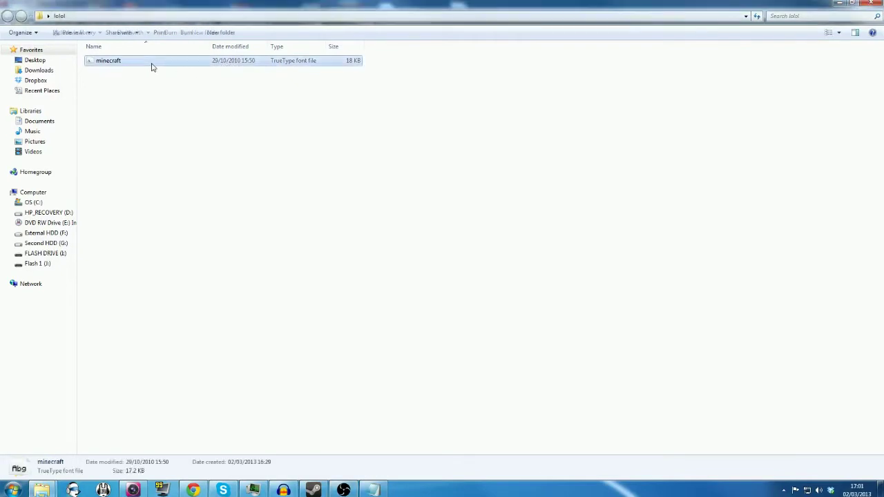
double_click(153, 66)
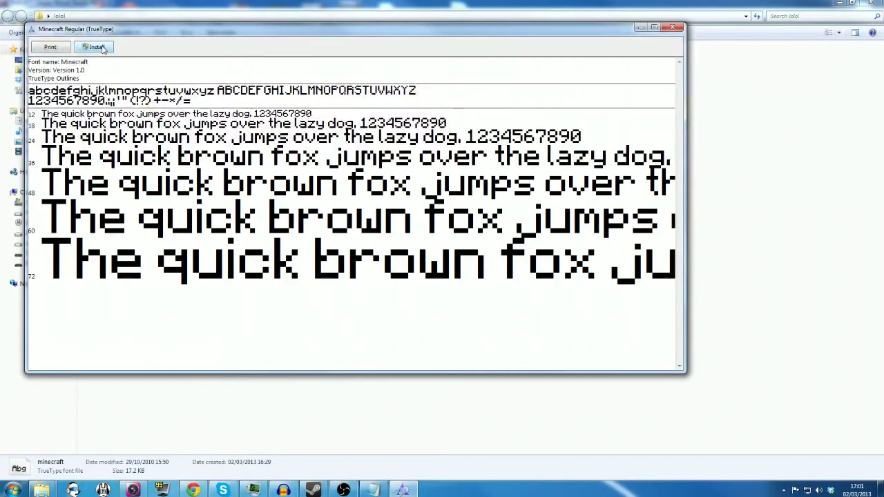
click(671, 28)
- Install the Minecraft font from the file's context menu and search Start for 'fonts'
right_click(132, 61)
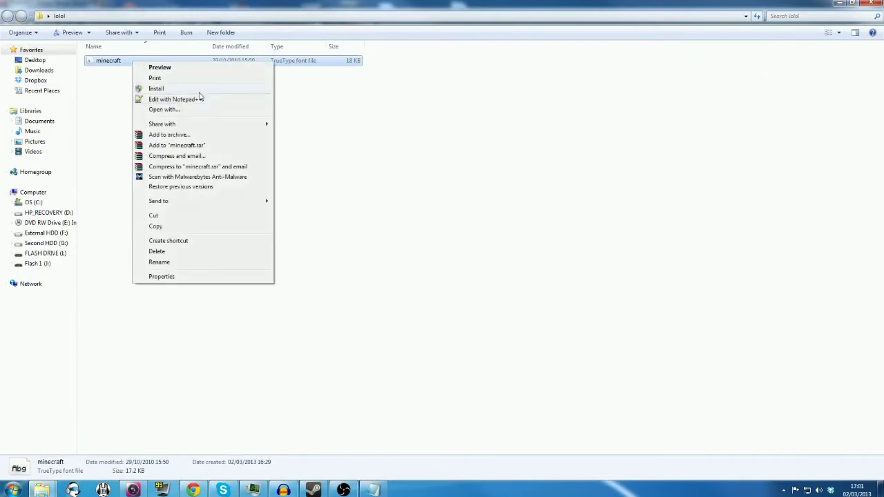
click(387, 149)
click(12, 489)
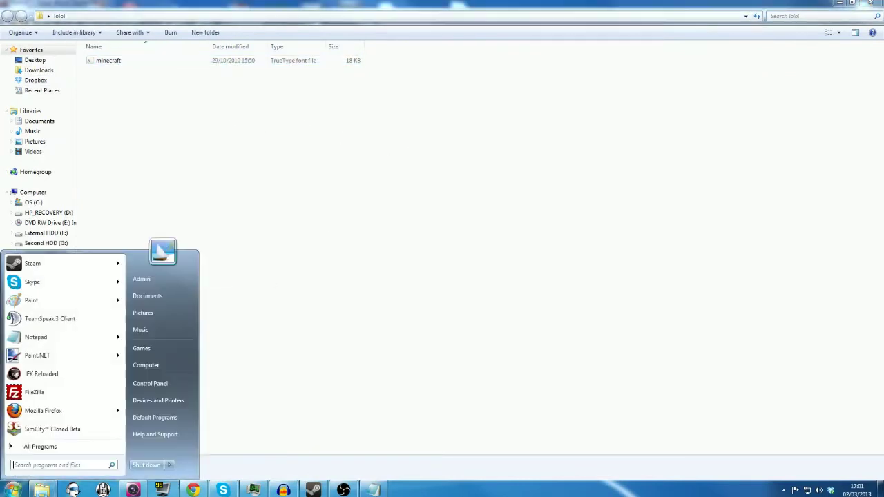
text(fonts)
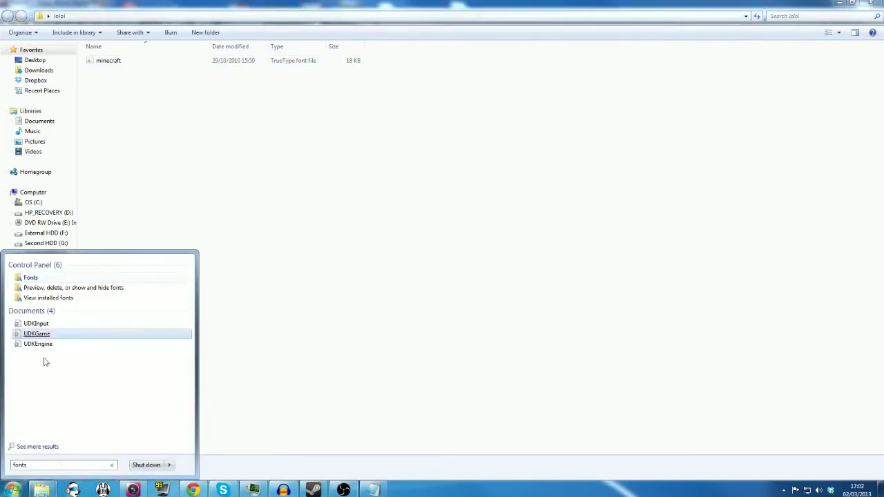
- Search the Fonts control panel for 'minecraf', find Minecraft Regular, then close the window
click(85, 279)
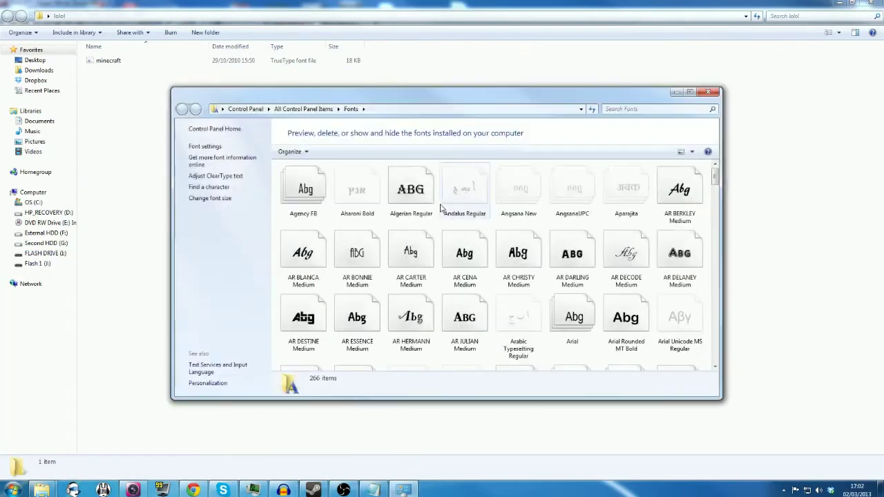
click(646, 109)
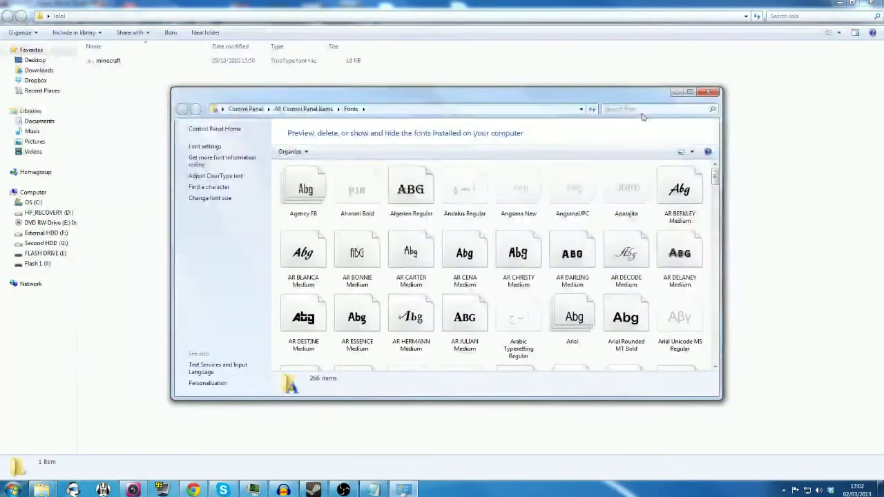
text(minecraf)
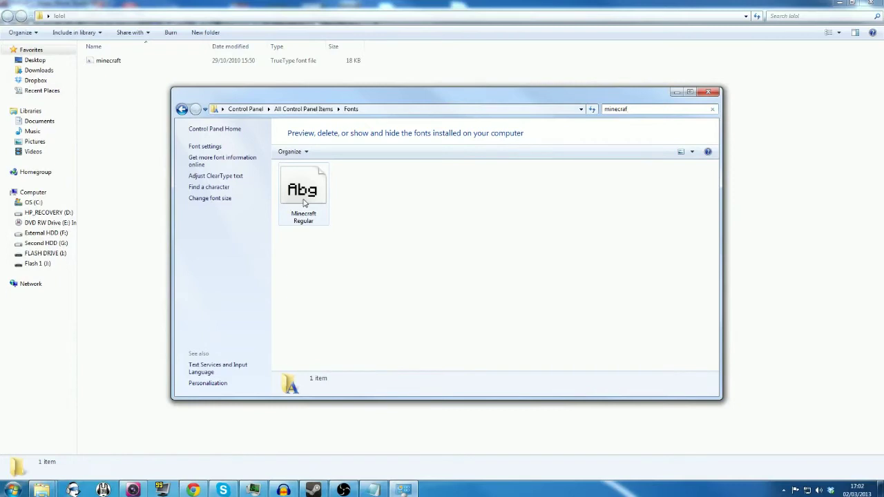
click(304, 203)
click(709, 92)
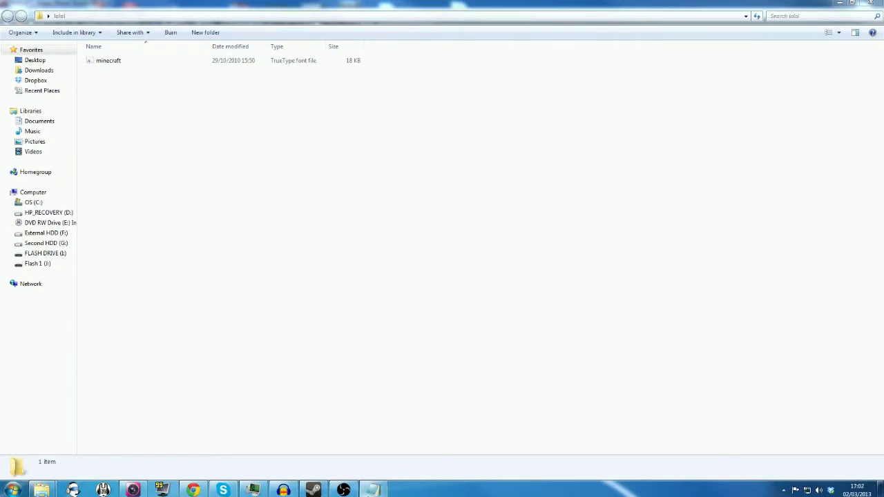
- Set the Notepad note's font to Minecraft and select the 'This is the Minecraft font!' line
click(371, 490)
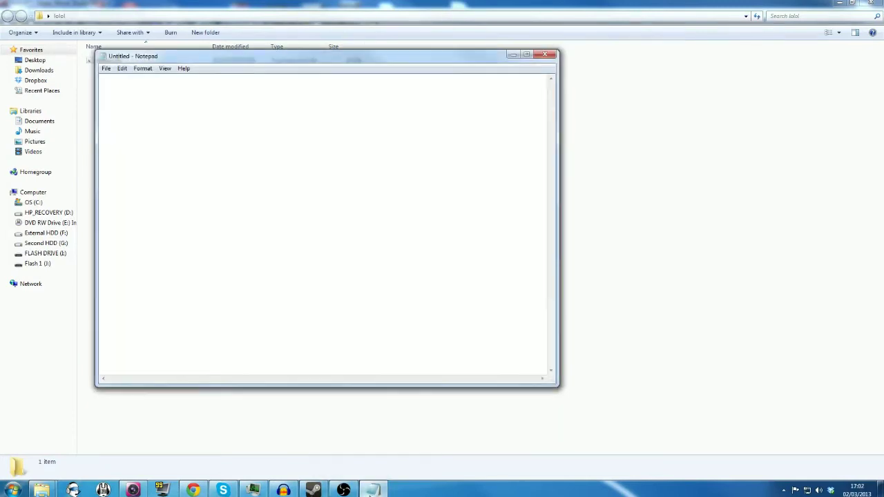
click(143, 68)
click(168, 93)
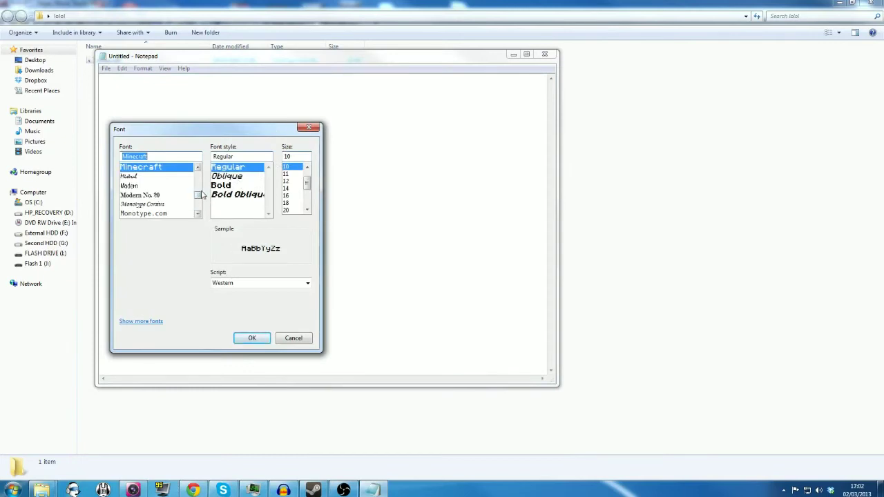
click(252, 338)
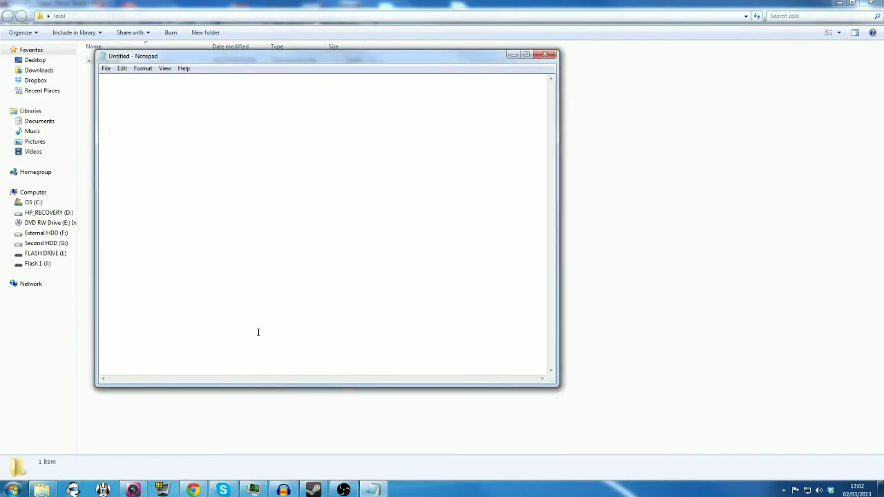
text(This is the)
text( Minecraft )
text(font)
text(!)
drag(207, 78, 96, 80)
- Deselect the 'This is the Minecraft font!' line in Notepad
click(168, 101)
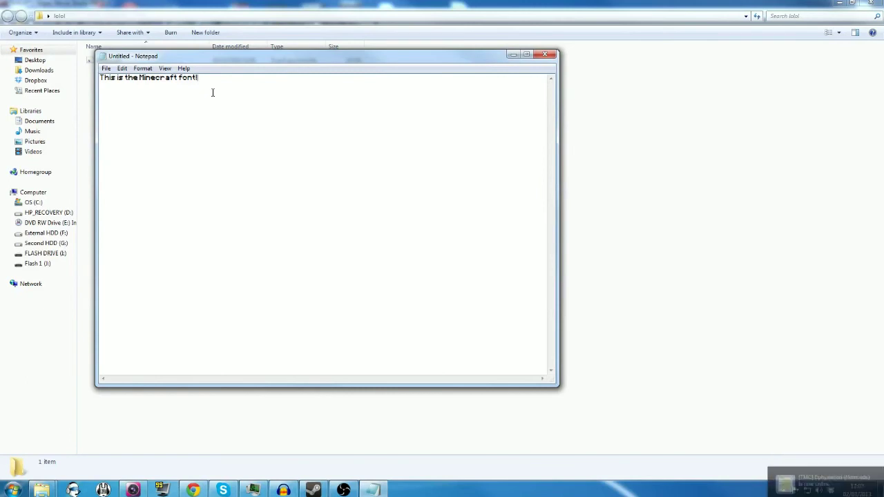
text(!)
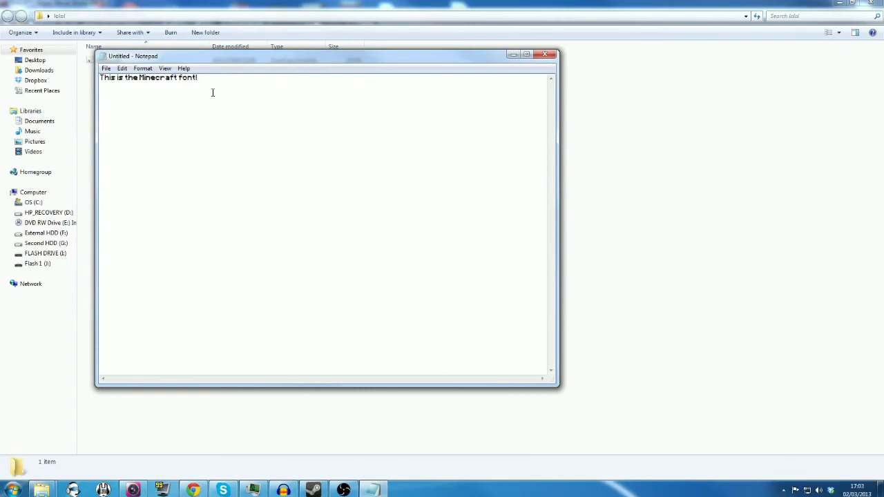